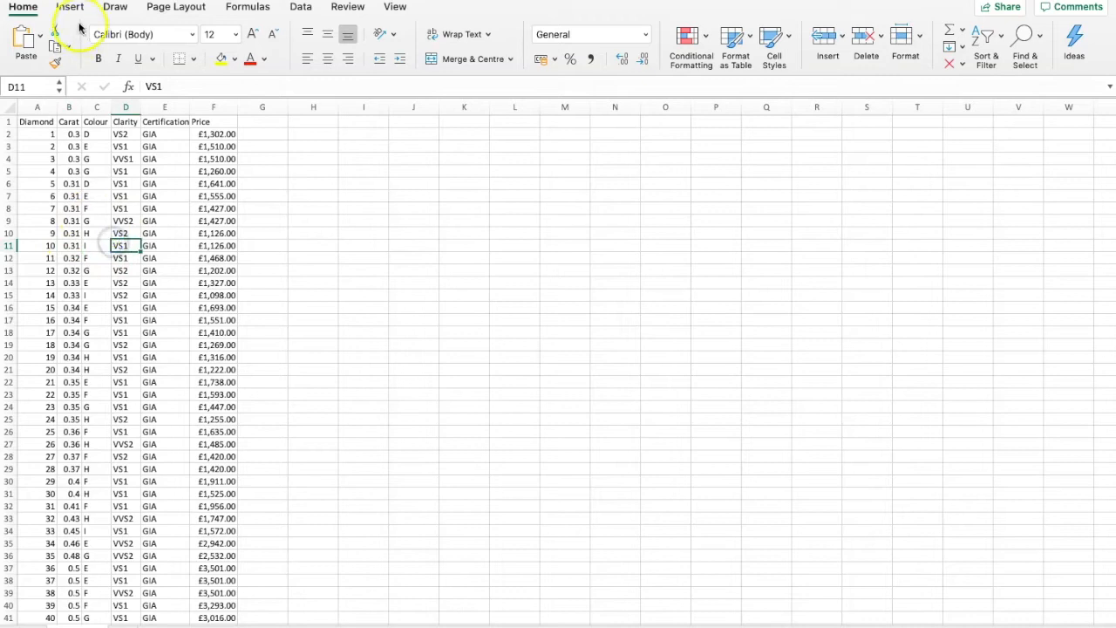
Create a pivot table on a new worksheet from the diamond data in Sheet1!$A$1:$F$309.
{"action": "left_click", "coordinate": [70, 7]}
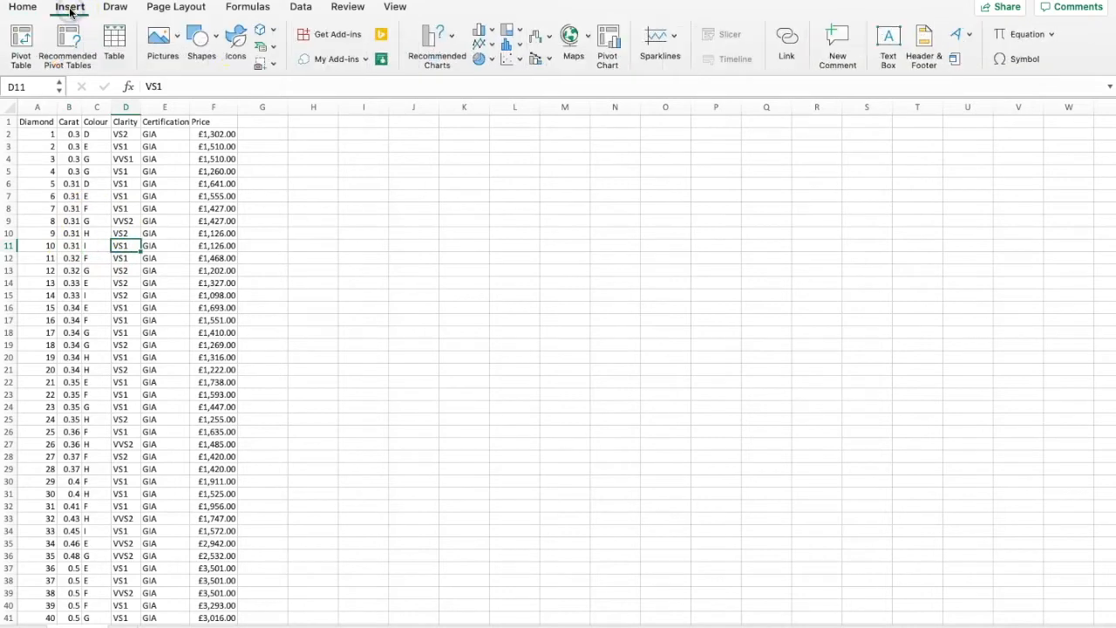
{"action": "left_click", "coordinate": [22, 39]}
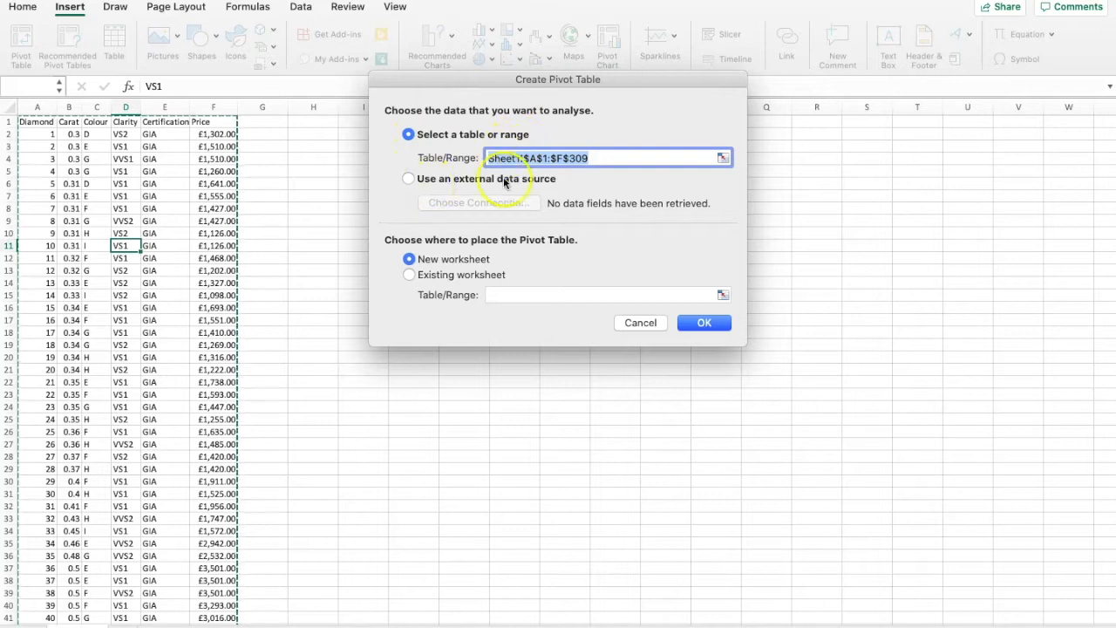
{"action": "key", "text": "F9"}
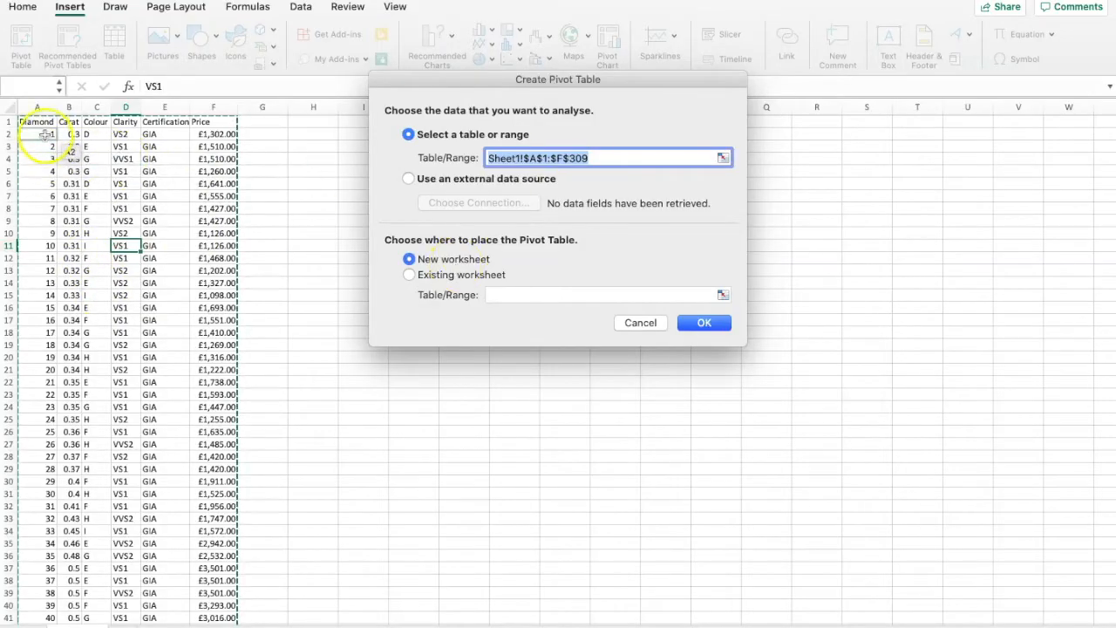
{"action": "scroll", "coordinate": [112, 203], "scroll_direction": "down", "scroll_amount": 20}
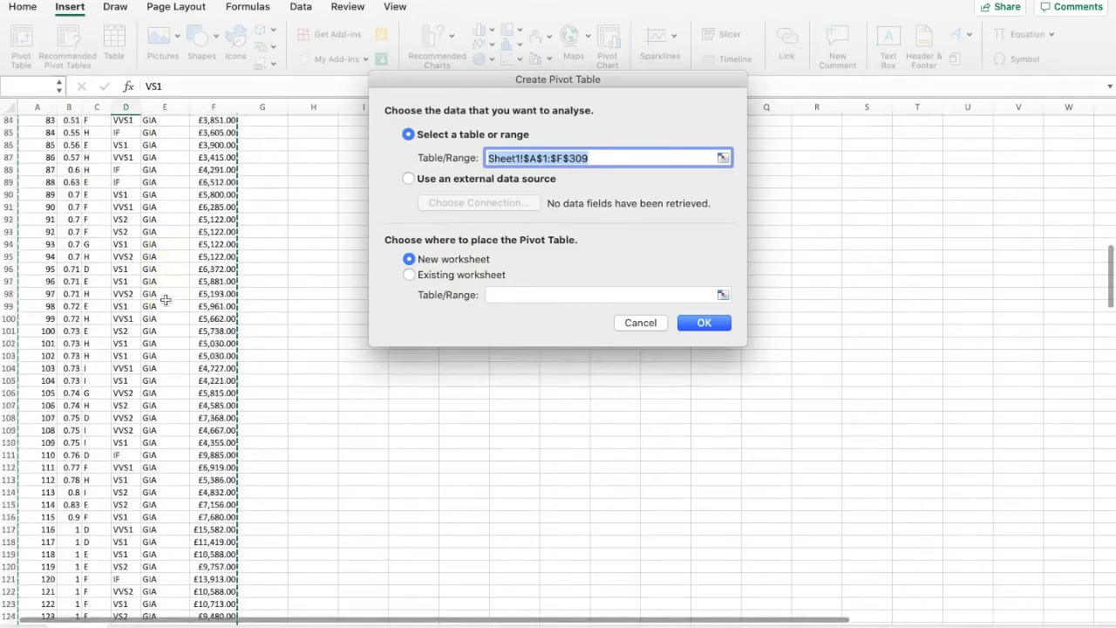
{"action": "scroll", "coordinate": [166, 300], "scroll_direction": "down", "scroll_amount": 20}
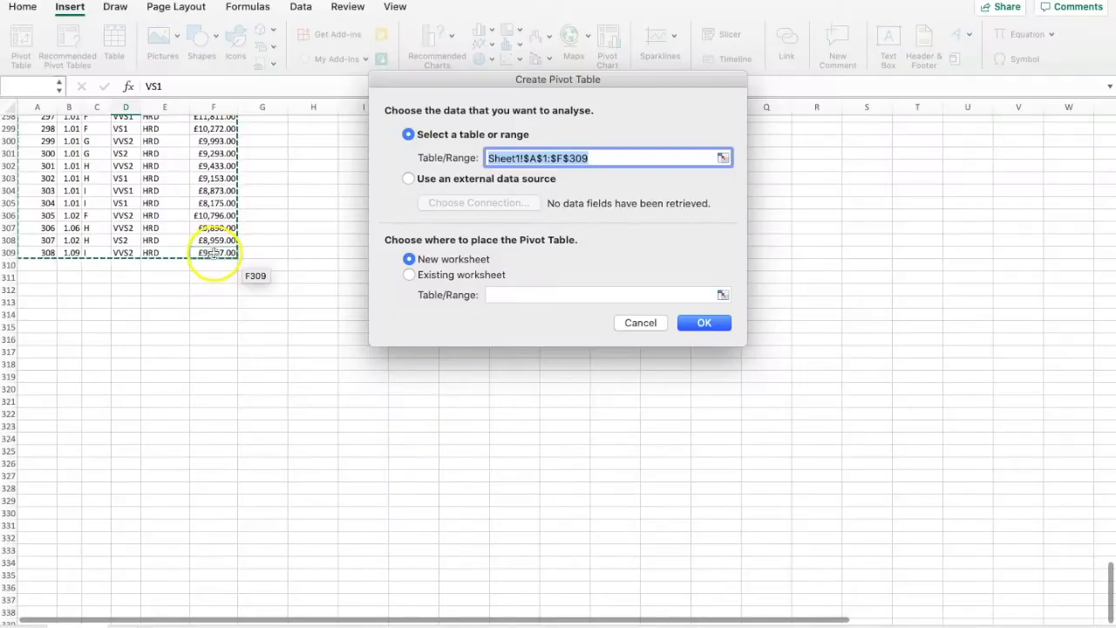
{"action": "scroll", "coordinate": [172, 215], "scroll_direction": "up", "scroll_amount": 20}
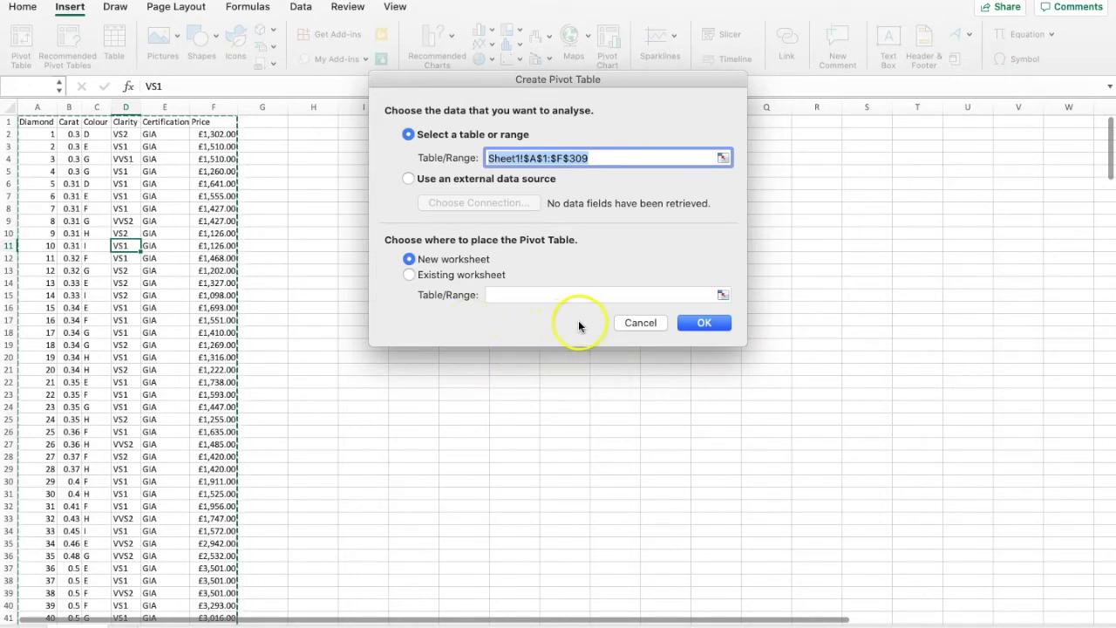
{"action": "left_click", "coordinate": [705, 323]}
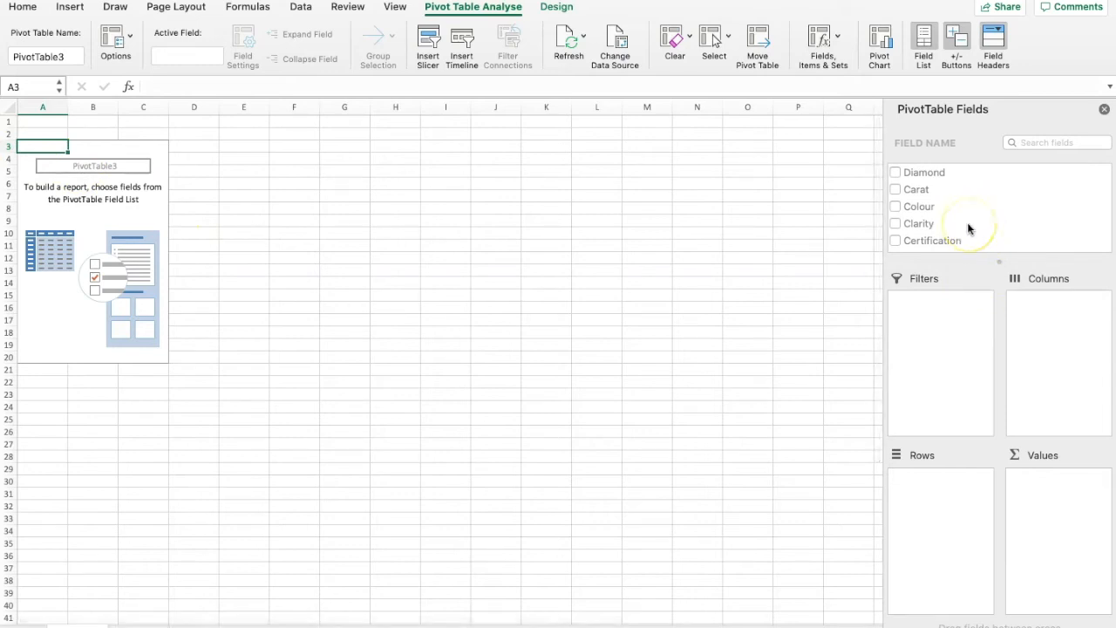
Place the Price field in the pivot table's rows and the Colour field in its columns.
{"action": "scroll", "coordinate": [967, 223], "scroll_direction": "down", "scroll_amount": 2}
{"action": "left_click_drag", "start_coordinate": [915, 243], "coordinate": [949, 496]}
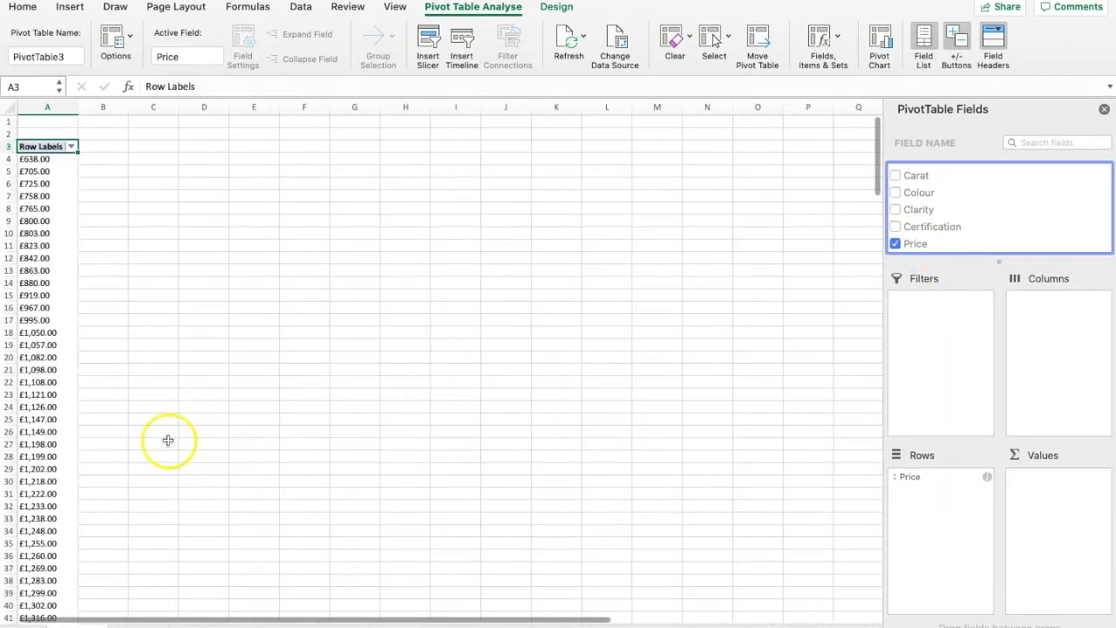
{"action": "scroll", "coordinate": [39, 436], "scroll_direction": "down", "scroll_amount": 20}
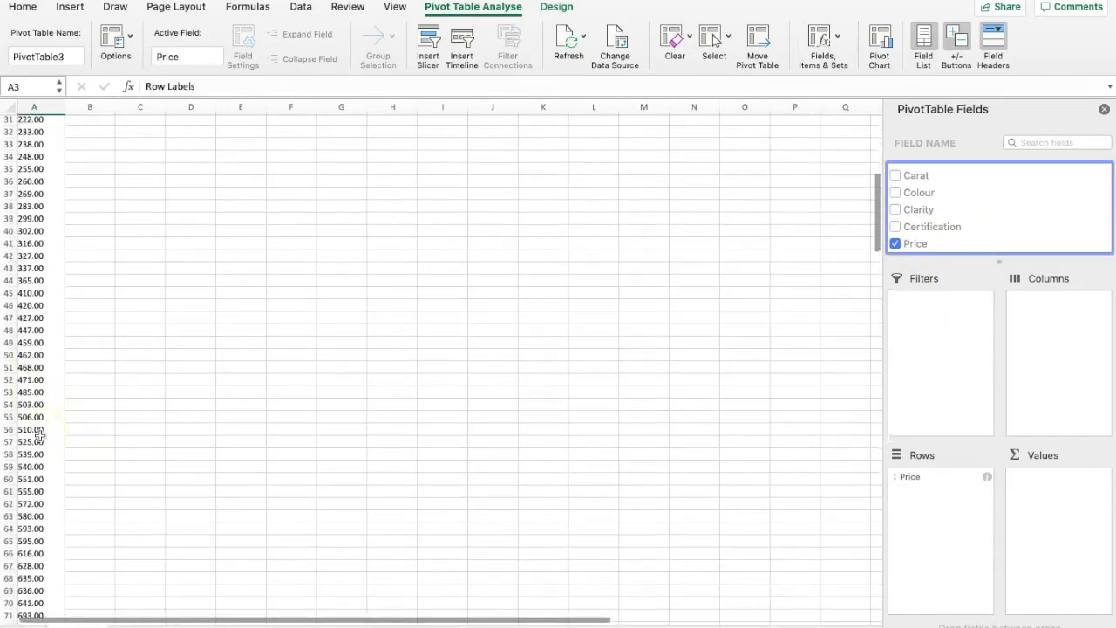
{"action": "scroll", "coordinate": [40, 436], "scroll_direction": "down", "scroll_amount": 10}
{"action": "scroll", "coordinate": [41, 436], "scroll_direction": "up", "scroll_amount": 20}
{"action": "scroll", "coordinate": [39, 436], "scroll_direction": "up", "scroll_amount": 20}
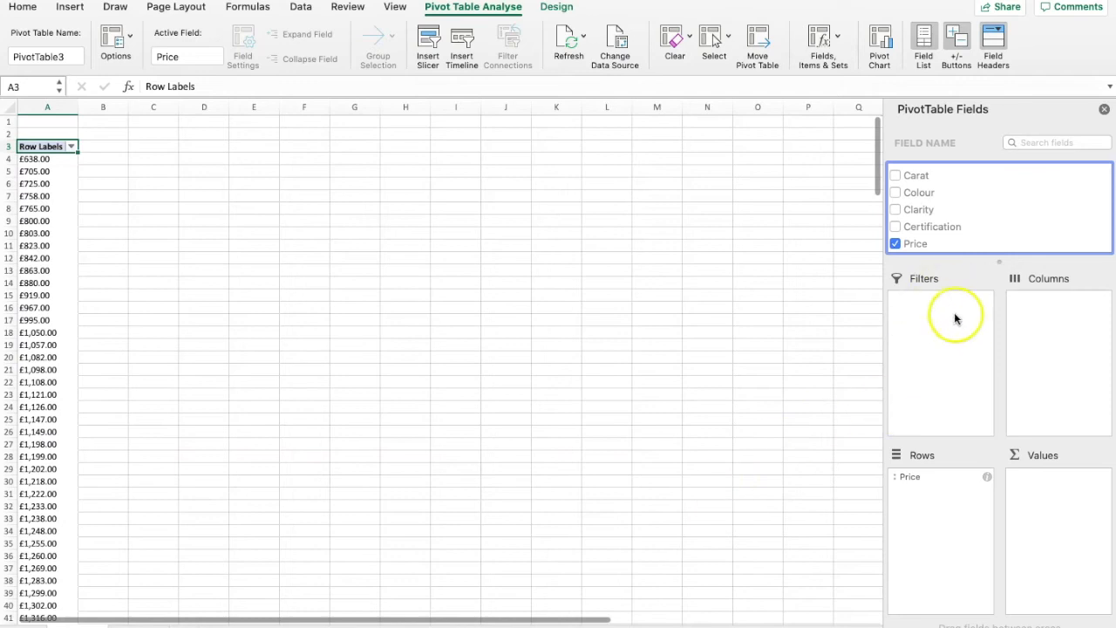
{"action": "left_click_drag", "start_coordinate": [920, 196], "coordinate": [1067, 344]}
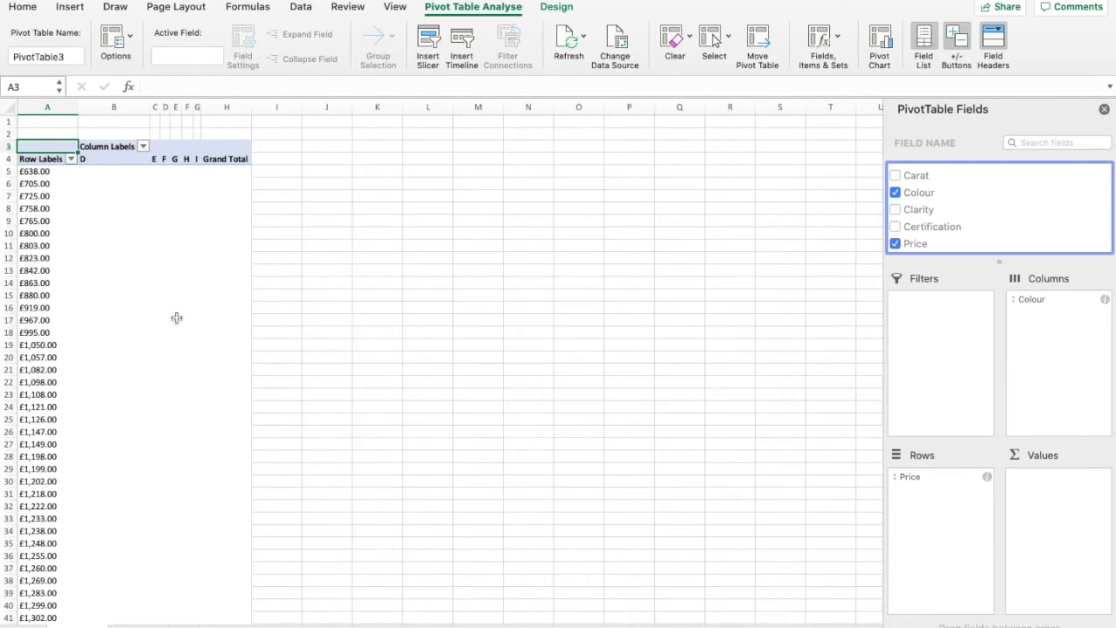
Apply the light pivot table style with green text and green borders.
{"action": "left_click", "coordinate": [556, 7]}
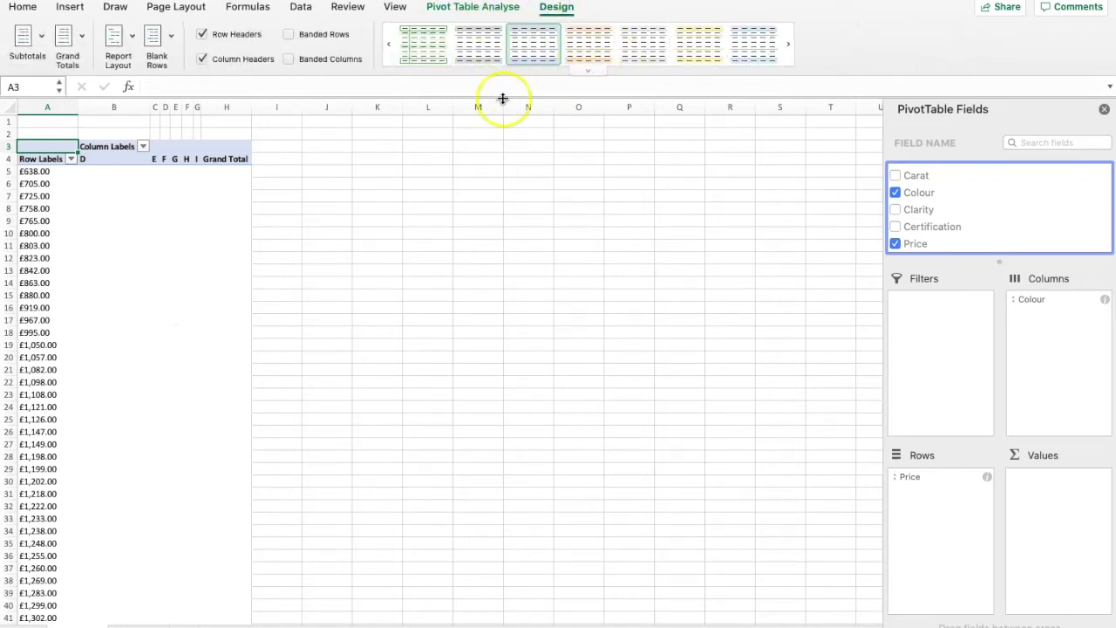
{"action": "left_click", "coordinate": [489, 54]}
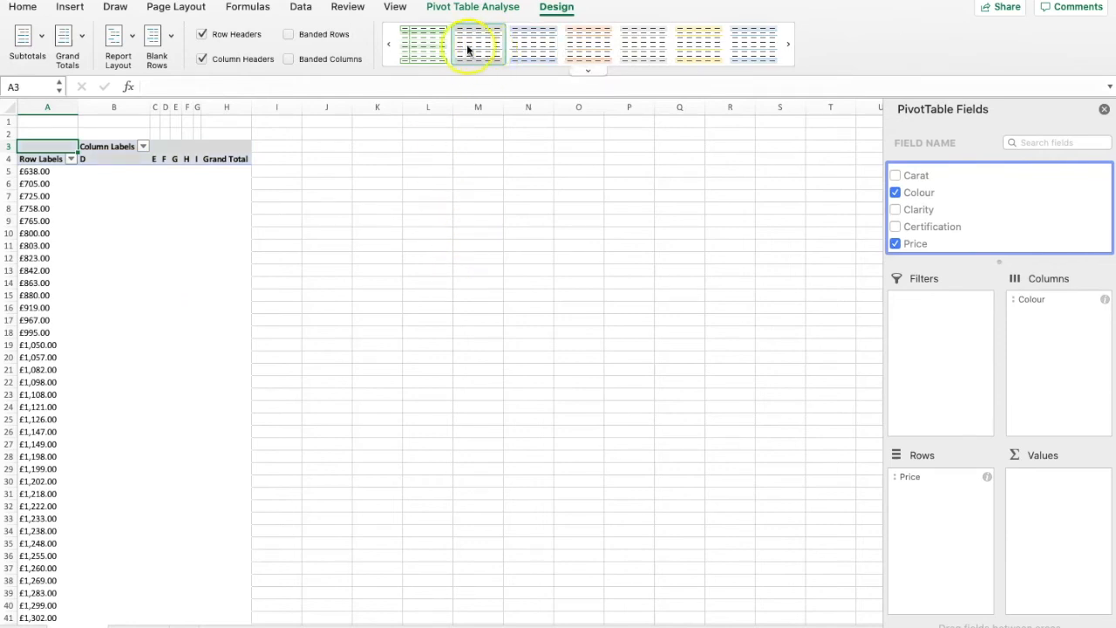
{"action": "left_click", "coordinate": [438, 47]}
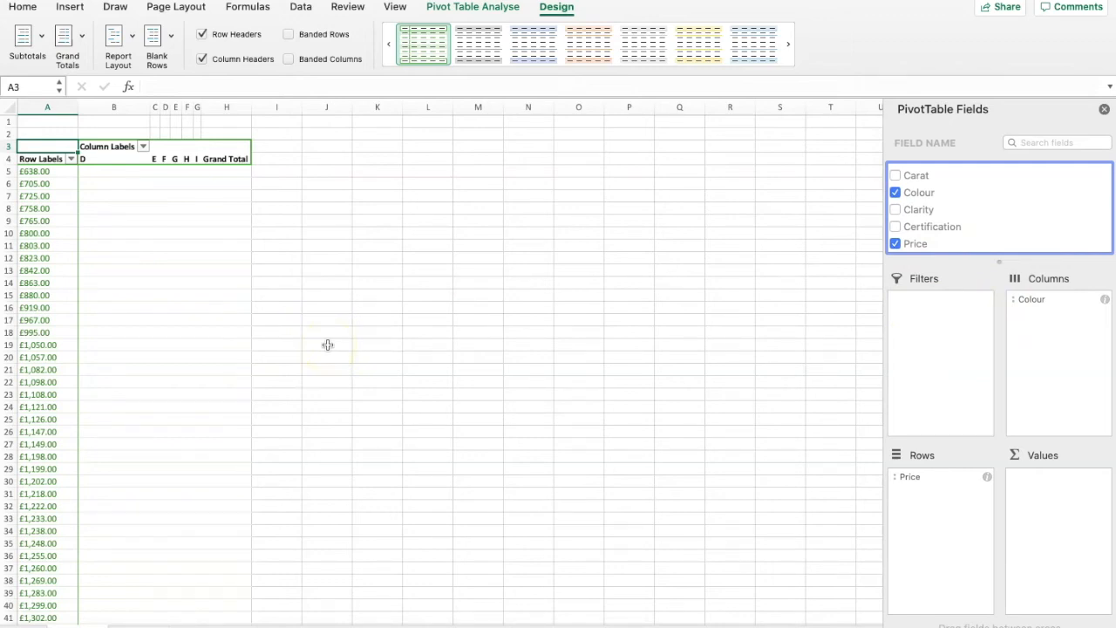
Add the Price field to the pivot table's values as well.
{"action": "left_click_drag", "start_coordinate": [930, 244], "coordinate": [1058, 510]}
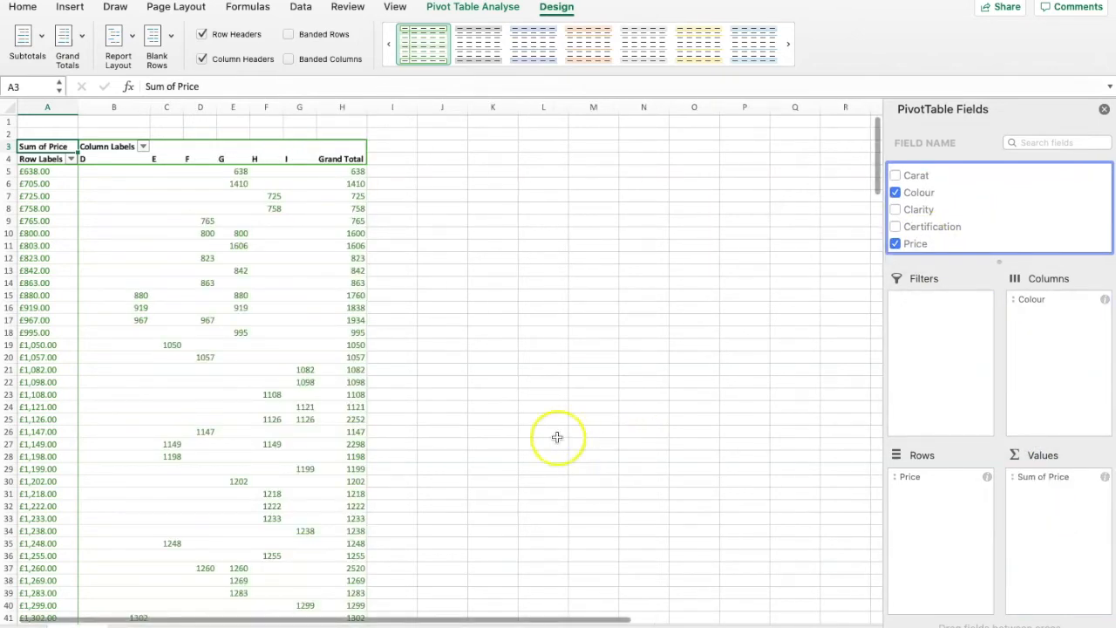
{"action": "scroll", "coordinate": [252, 436], "scroll_direction": "down", "scroll_amount": 18}
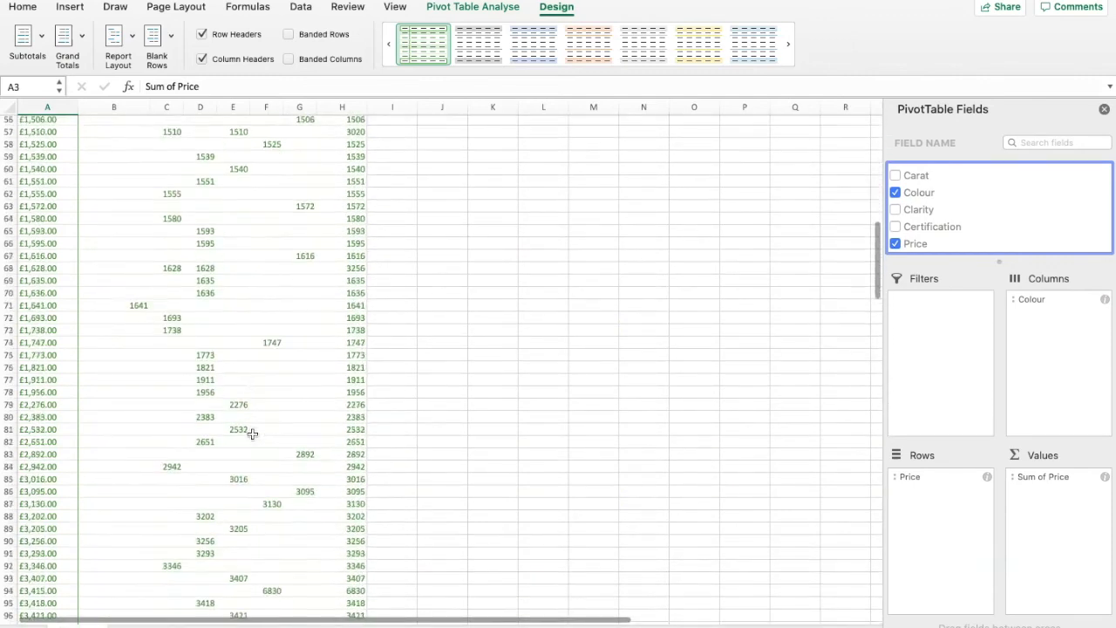
{"action": "scroll", "coordinate": [253, 436], "scroll_direction": "up", "scroll_amount": 18}
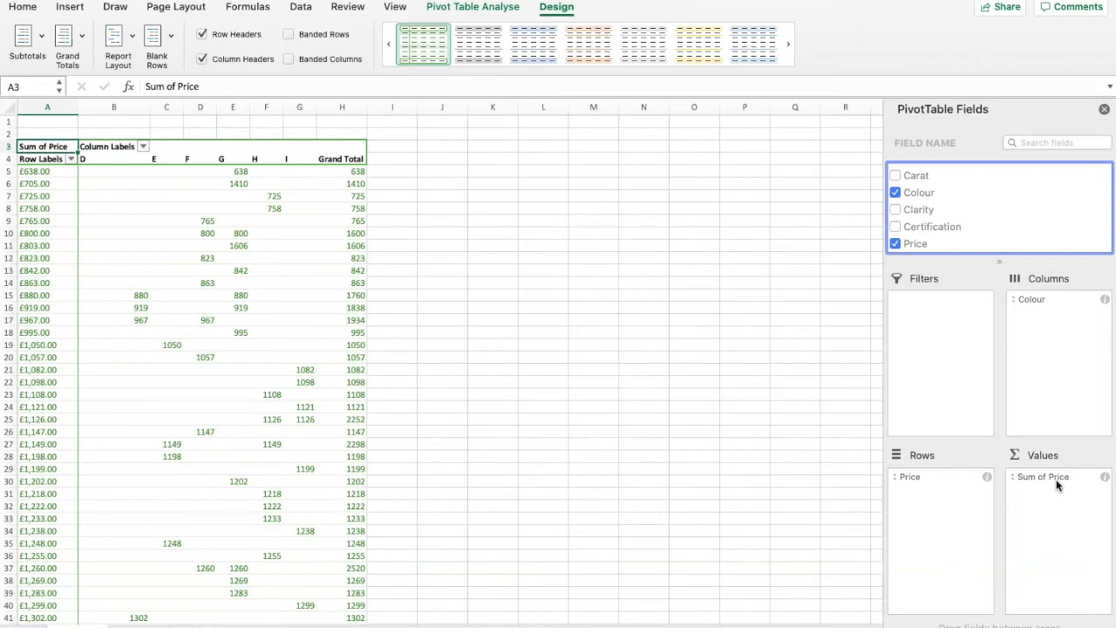
Change the summary of the Price values in the pivot table from Sum to Count.
{"action": "left_click", "coordinate": [236, 271]}
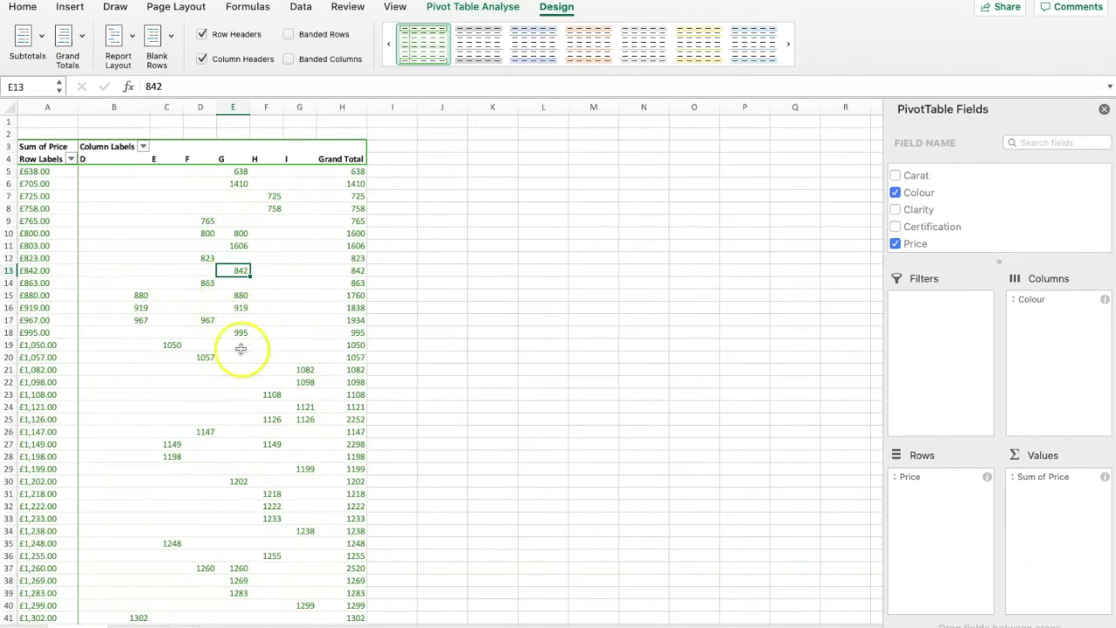
{"action": "right_click", "coordinate": [235, 270]}
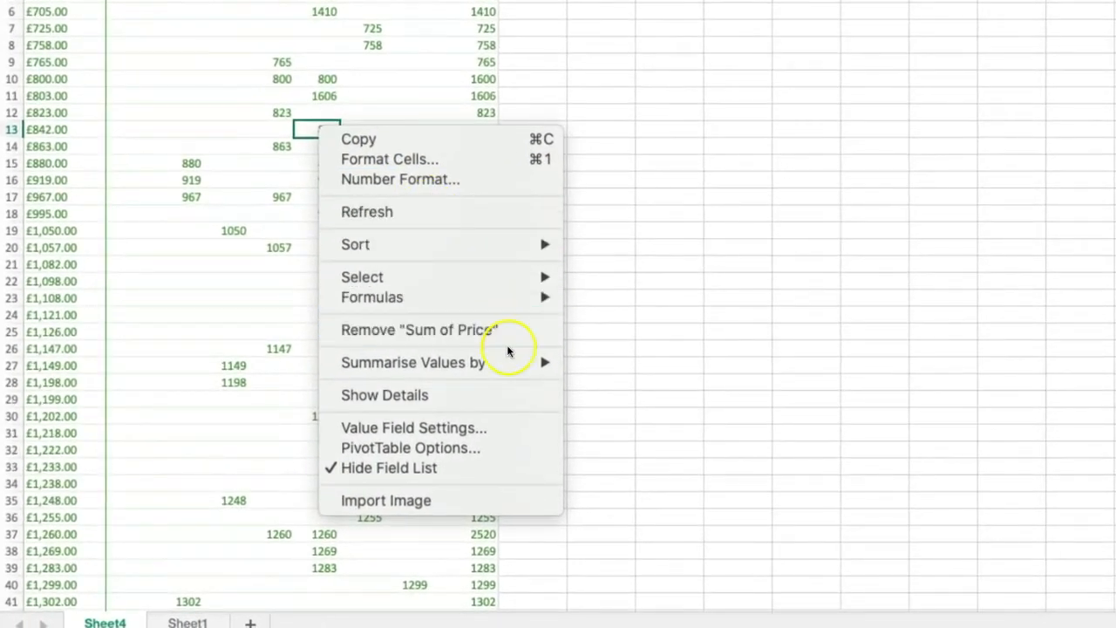
{"action": "mouse_move", "coordinate": [445, 361]}
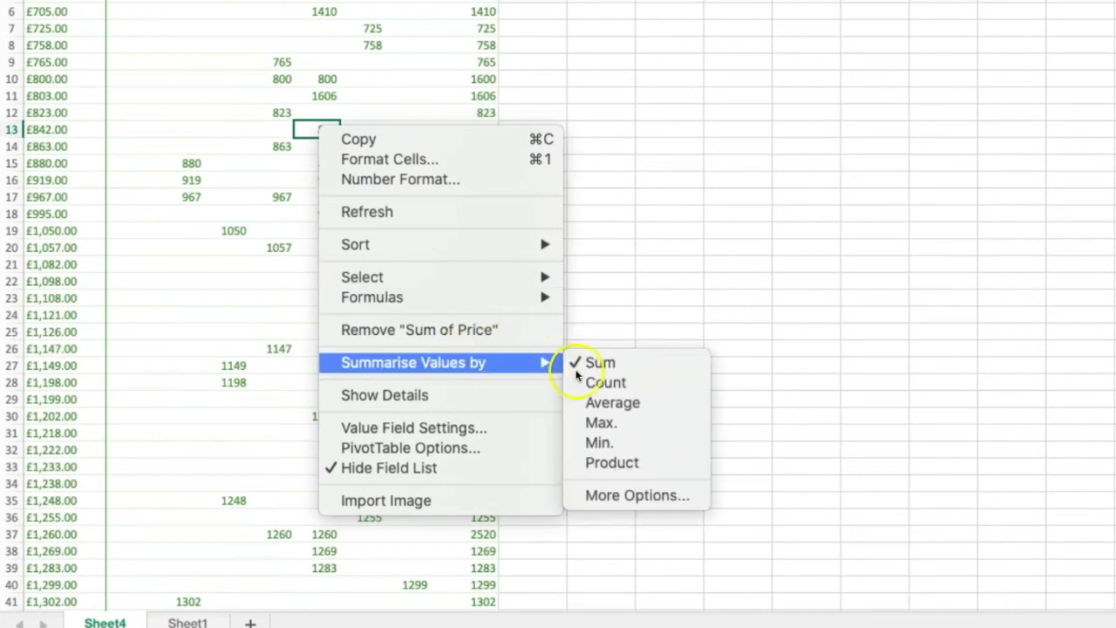
{"action": "left_click", "coordinate": [605, 382]}
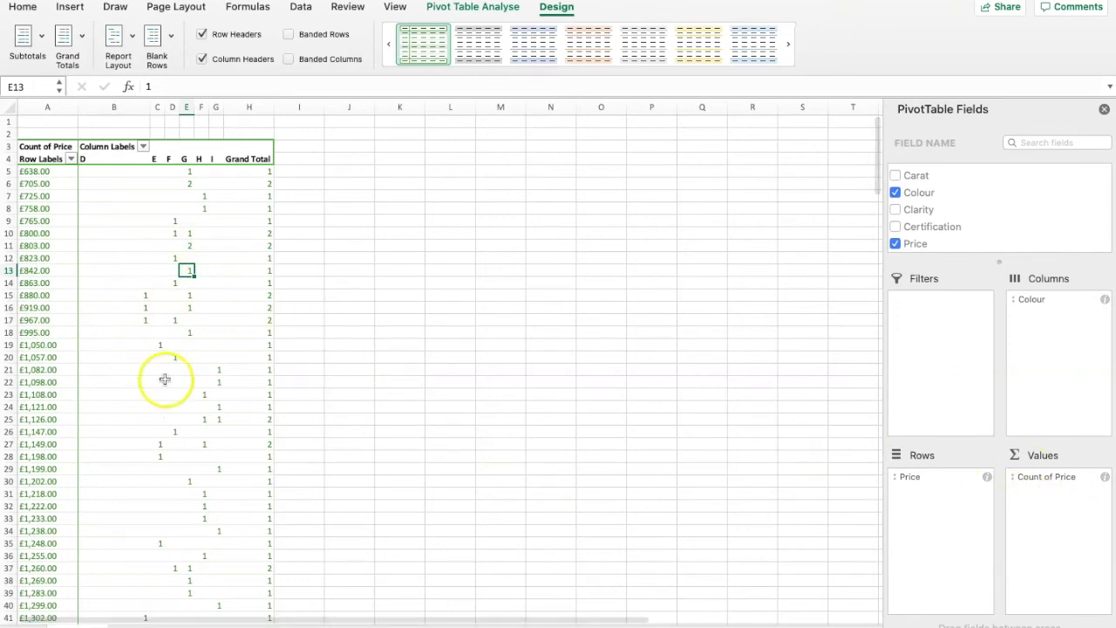
Examine the diamond counts by price and colour, down to the Grand Total row and back.
{"action": "scroll", "coordinate": [189, 441], "scroll_direction": "down", "scroll_amount": 3}
{"action": "scroll", "coordinate": [187, 442], "scroll_direction": "up", "scroll_amount": 3}
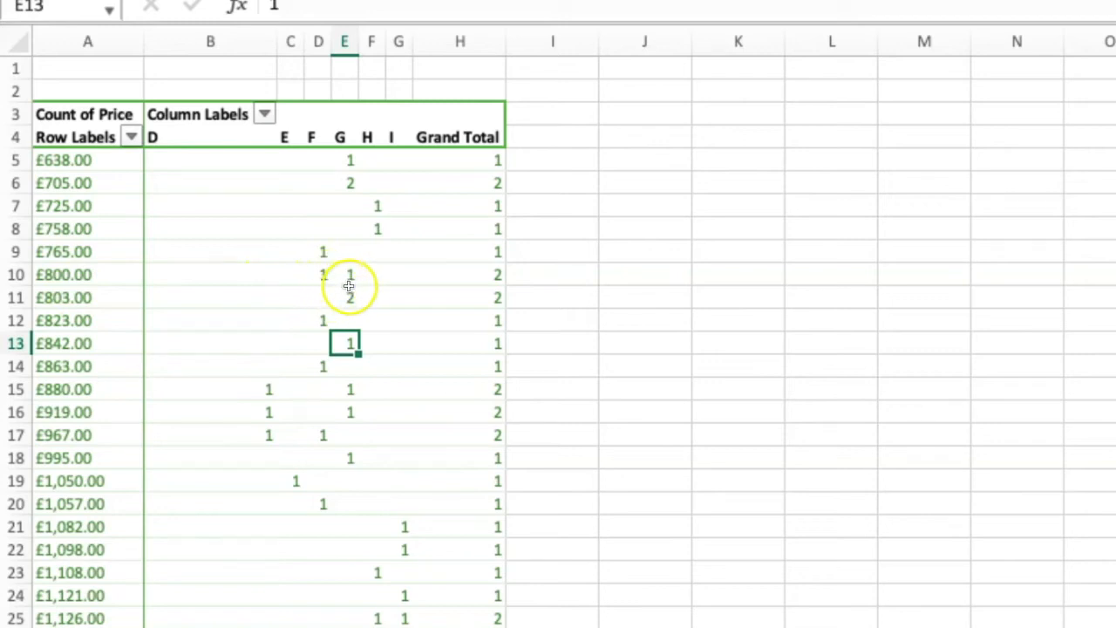
{"action": "scroll", "coordinate": [79, 610], "scroll_direction": "down", "scroll_amount": 20}
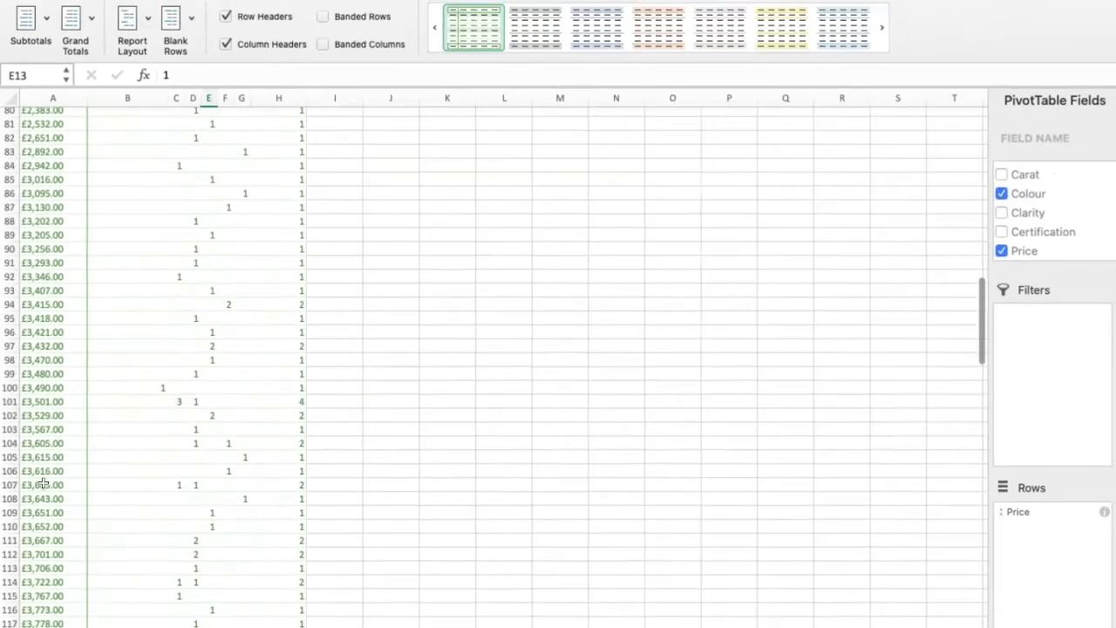
{"action": "scroll", "coordinate": [42, 484], "scroll_direction": "down", "scroll_amount": 20}
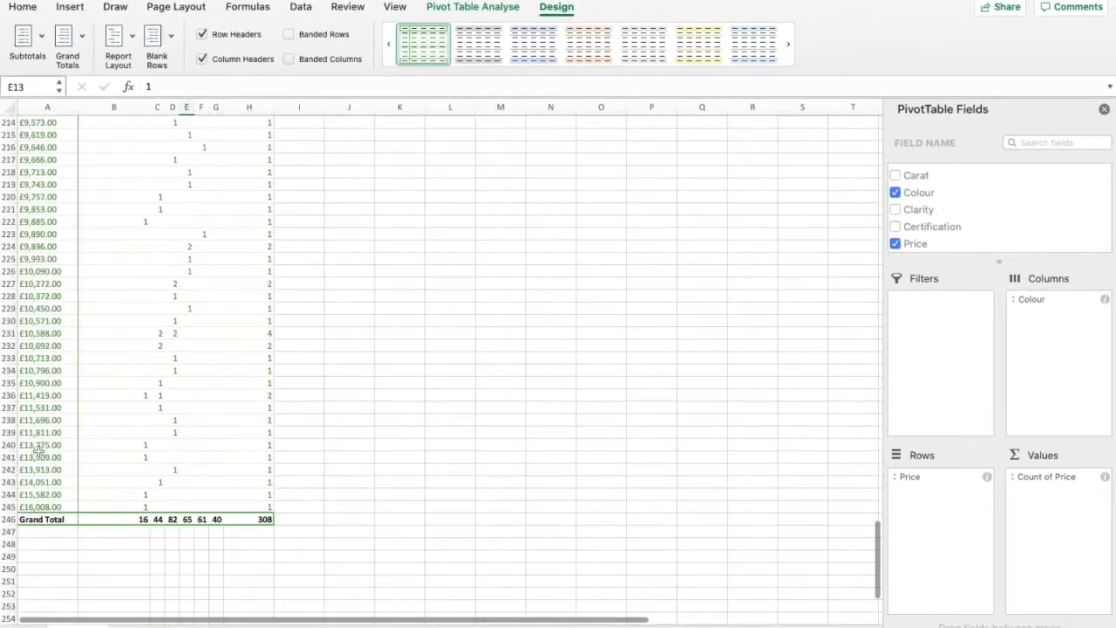
{"action": "scroll", "coordinate": [38, 451], "scroll_direction": "up", "scroll_amount": 13}
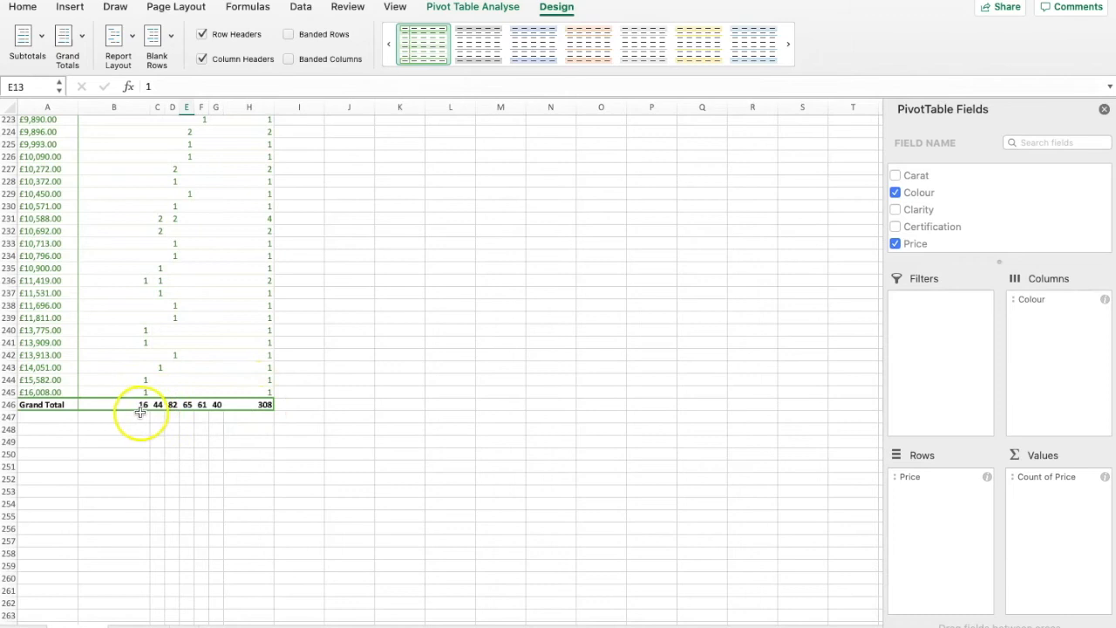
{"action": "scroll", "coordinate": [189, 314], "scroll_direction": "up", "scroll_amount": 20}
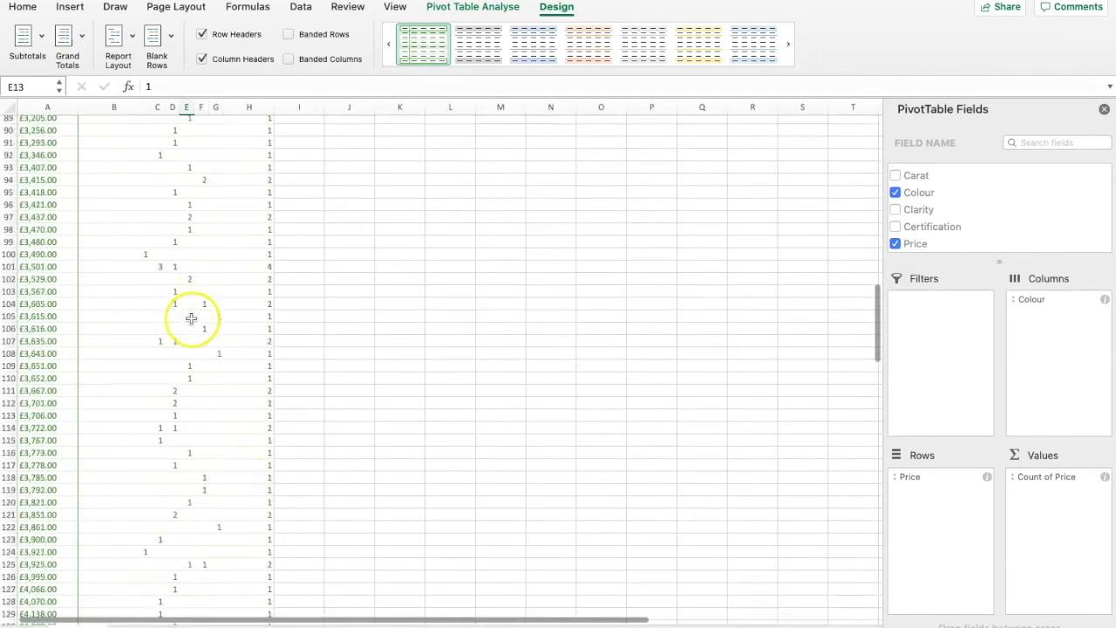
{"action": "scroll", "coordinate": [191, 319], "scroll_direction": "up", "scroll_amount": 17}
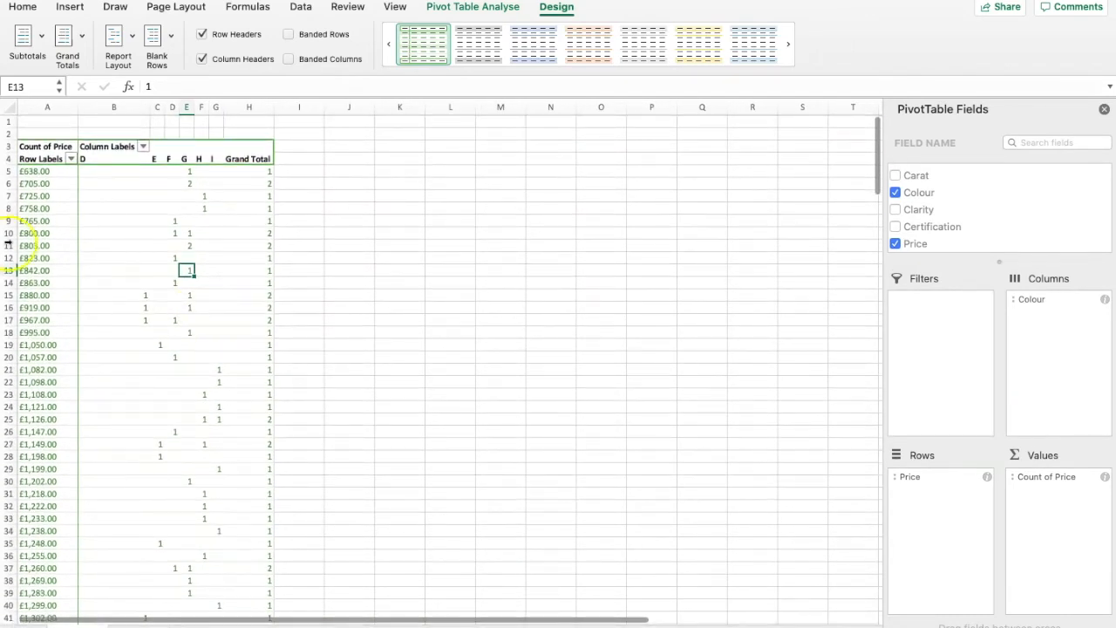
Group the price row labels starting at 500 and ending at 16008, in intervals of 2000.
{"action": "left_click", "coordinate": [44, 234]}
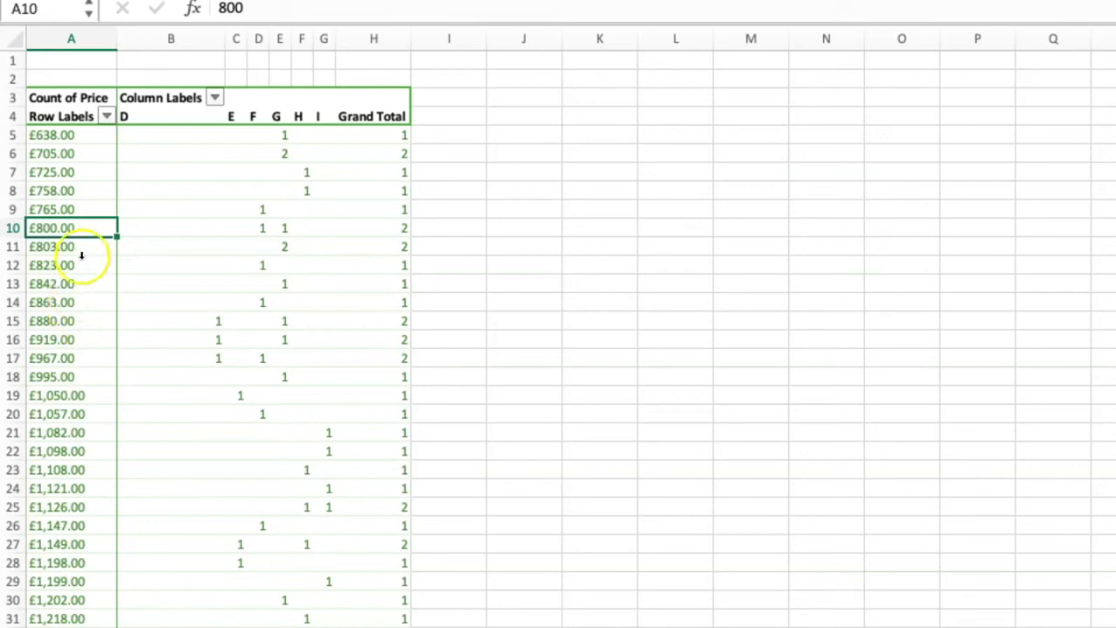
{"action": "right_click", "coordinate": [88, 227]}
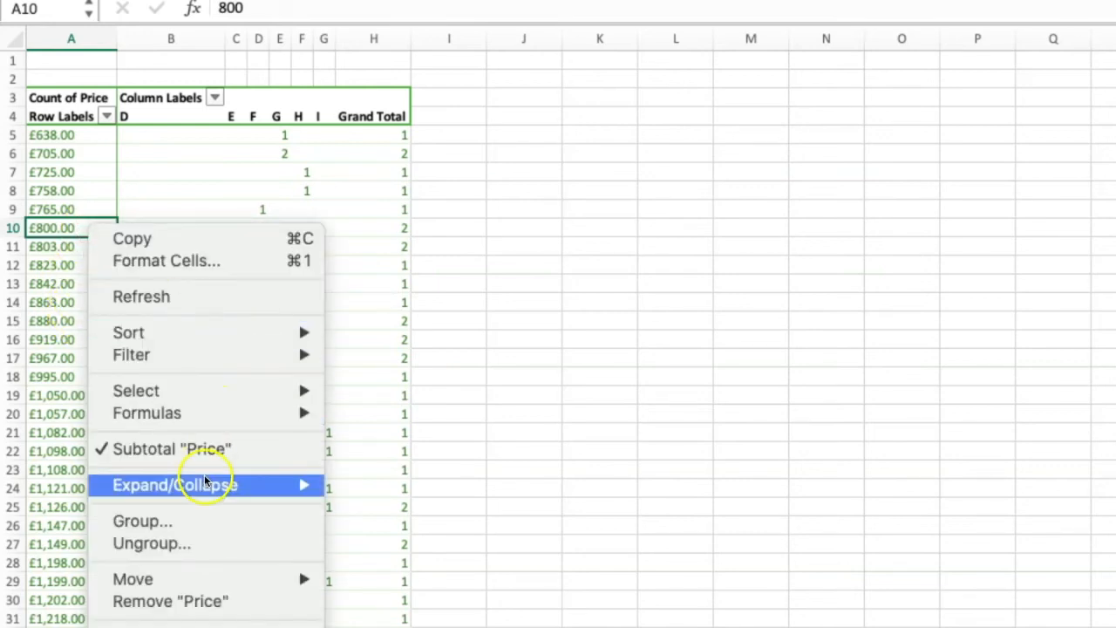
{"action": "left_click", "coordinate": [200, 524]}
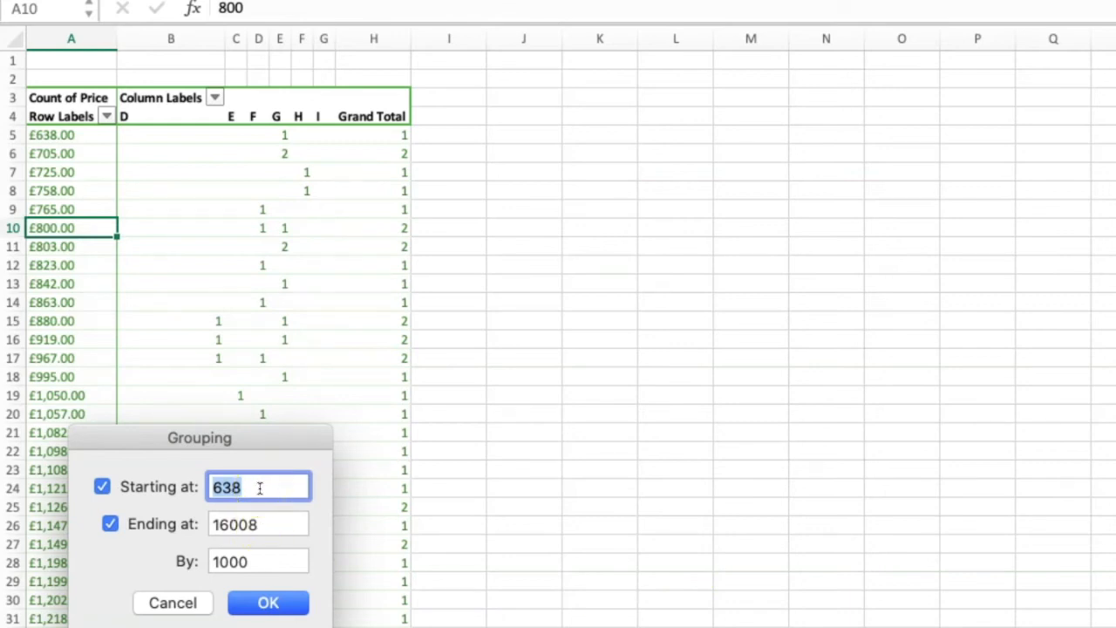
{"action": "type", "text": "500"}
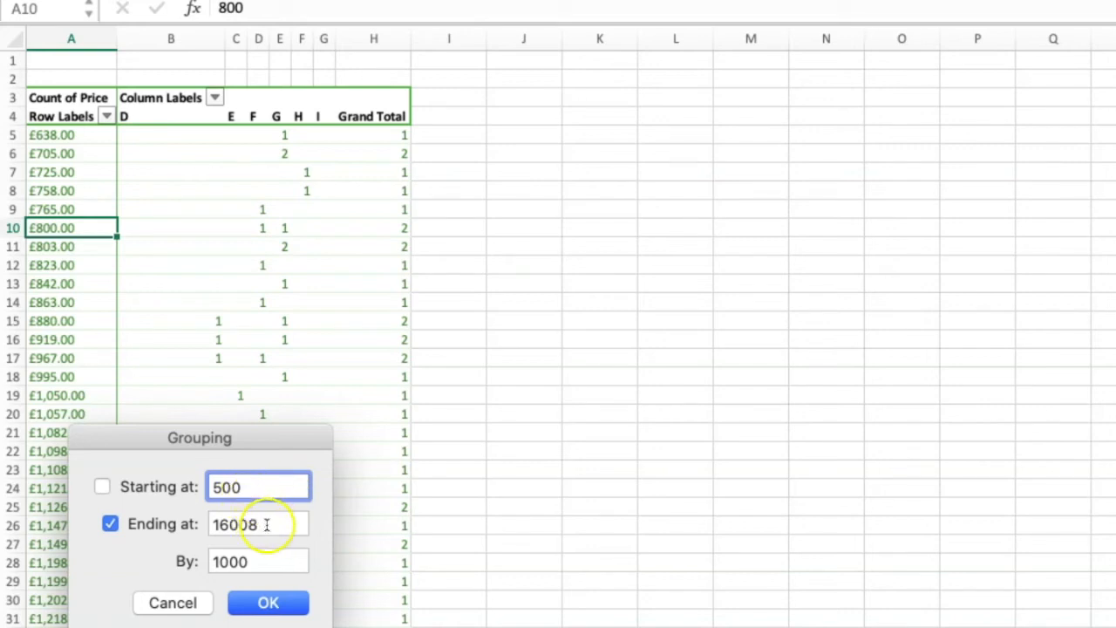
{"action": "left_click", "coordinate": [260, 560]}
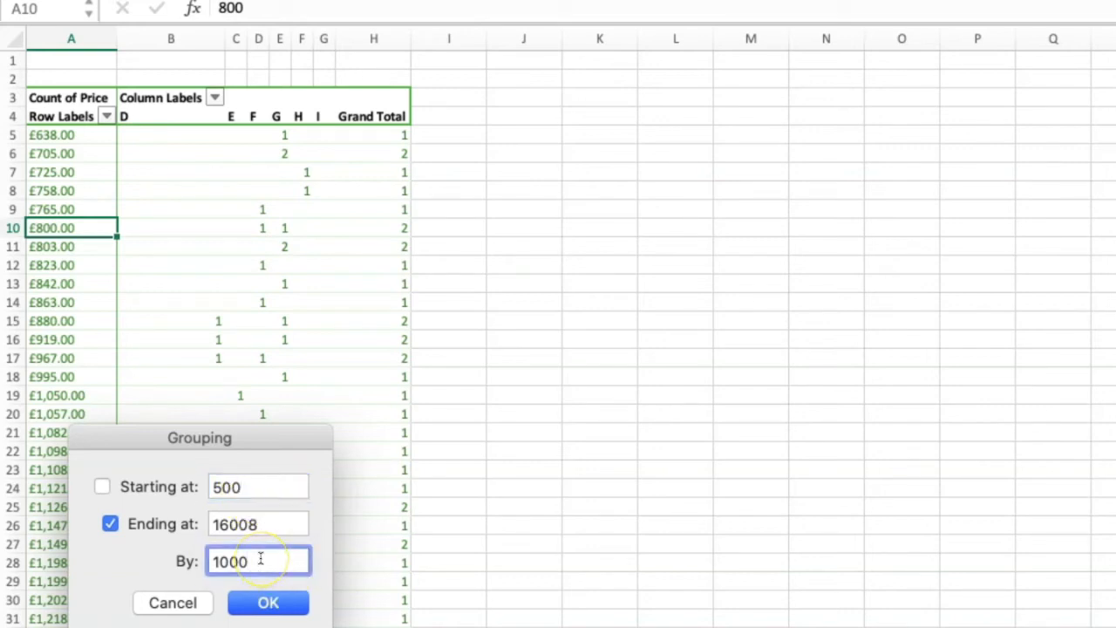
{"action": "key", "text": "BackSpace"}
{"action": "key", "text": "BackSpace"}
{"action": "key", "text": "BackSpace"}
{"action": "key", "text": "BackSpace"}
{"action": "type", "text": "2000"}
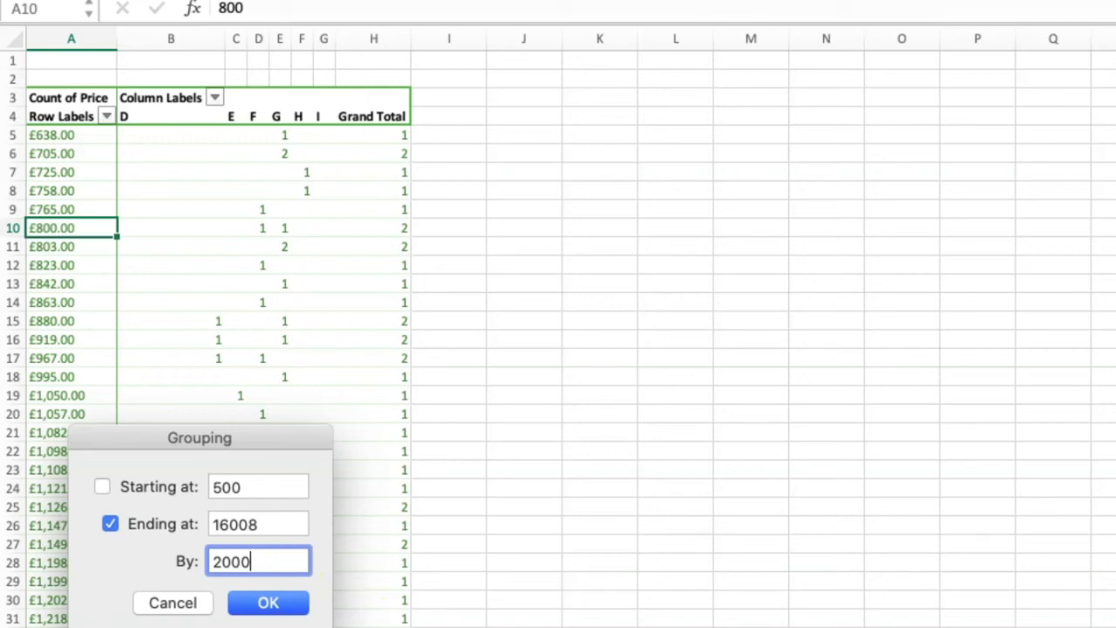
{"action": "left_click", "coordinate": [278, 601]}
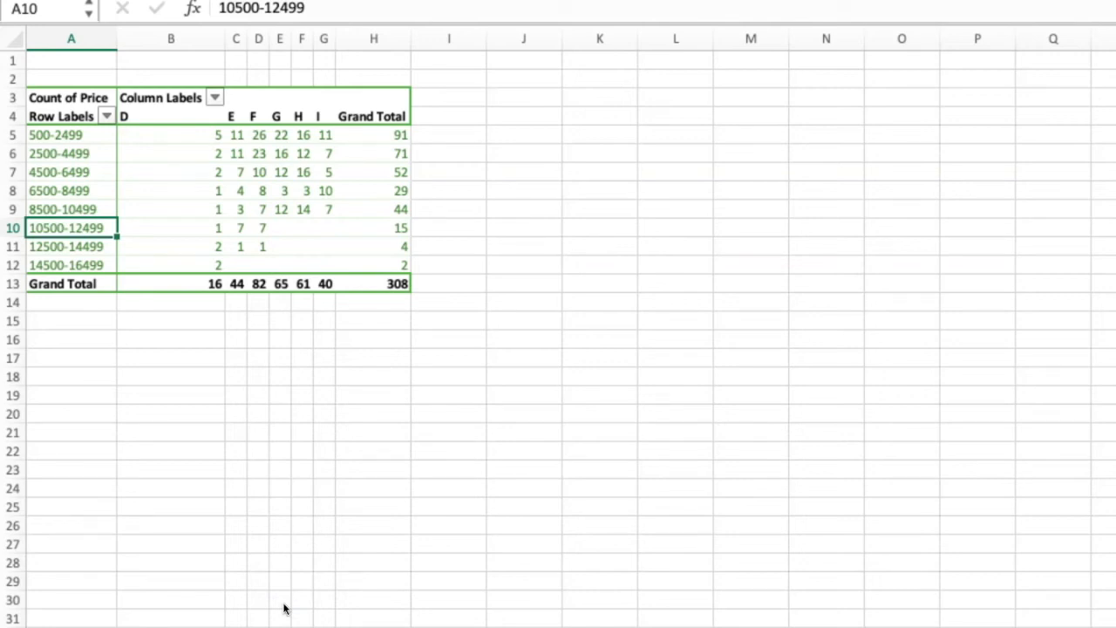
Check the grouped price bands in the row labels one by one, from first to last.
{"action": "left_click", "coordinate": [79, 135]}
{"action": "key", "text": "Down"}
{"action": "key", "text": "Down"}
{"action": "key", "text": "Down"}
{"action": "key", "text": "Down"}
{"action": "key", "text": "Down"}
{"action": "key", "text": "Down"}
{"action": "key", "text": "Down"}
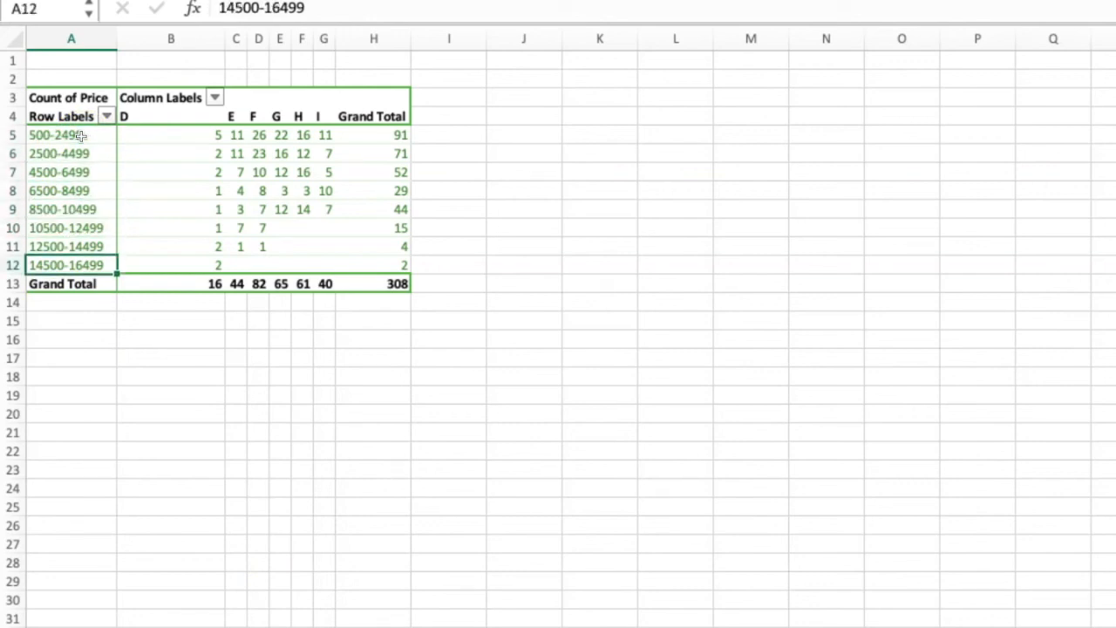
Check the colour labels in the pivot table's column headings one by one, from D to I.
{"action": "left_click", "coordinate": [152, 118]}
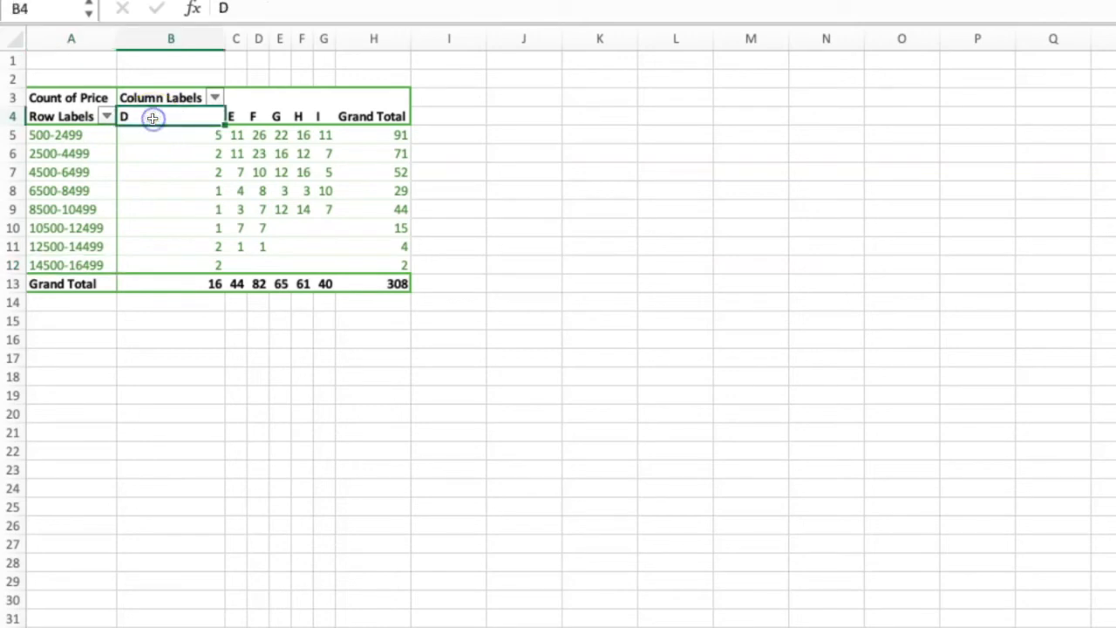
{"action": "key", "text": "Right"}
{"action": "key", "text": "Right"}
{"action": "key", "text": "Right"}
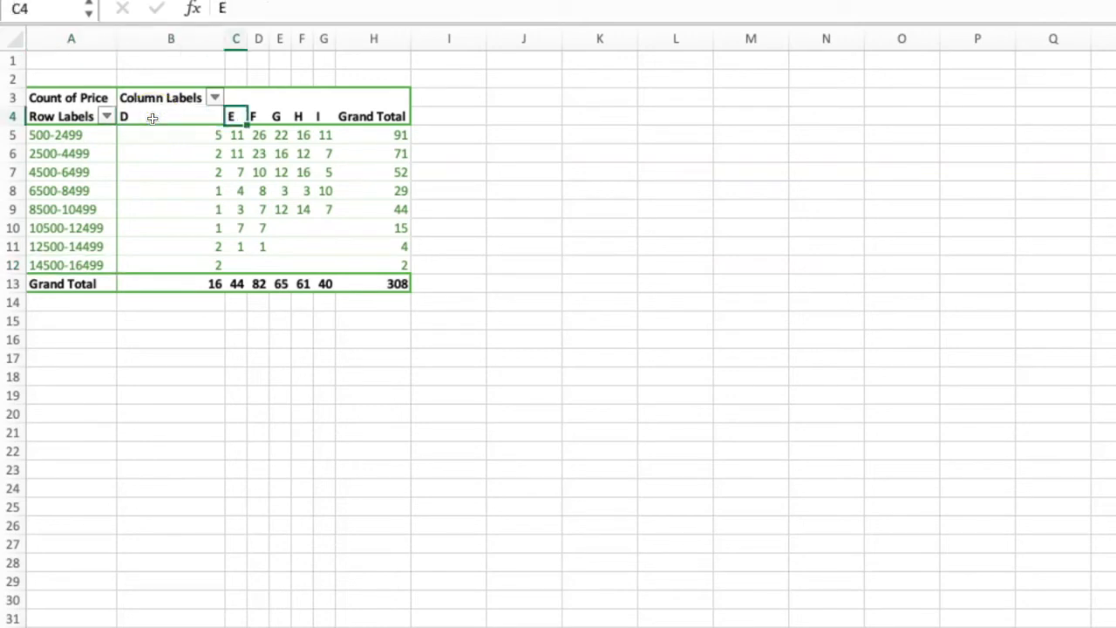
{"action": "key", "text": "Right"}
{"action": "key", "text": "Right"}
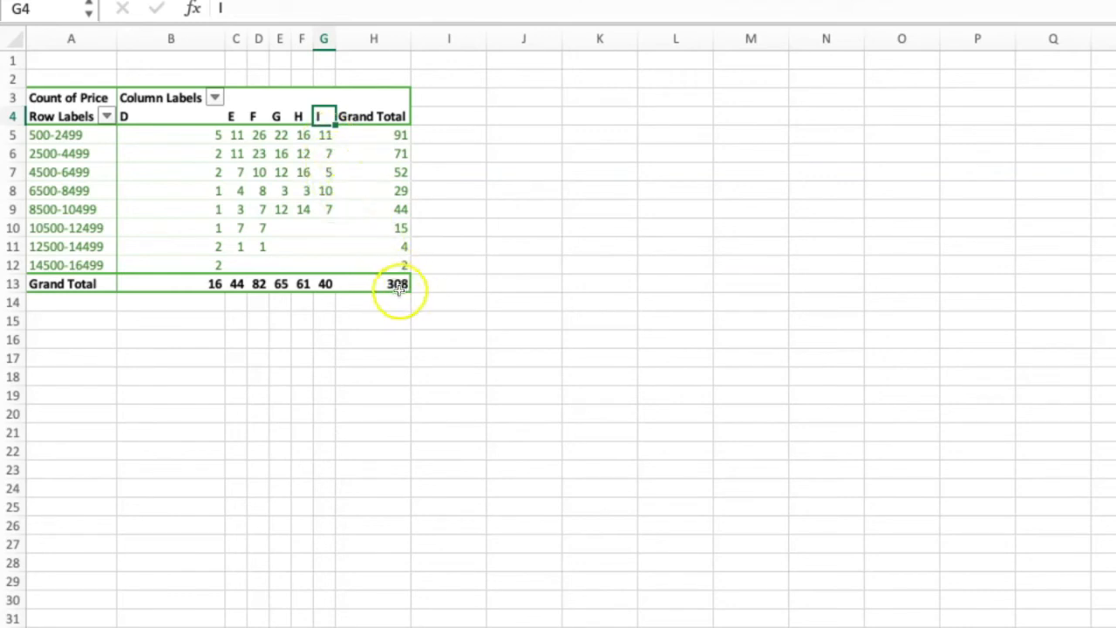
Show the pivot table's Count of Price values as % of Grand Total.
{"action": "right_click", "coordinate": [261, 172]}
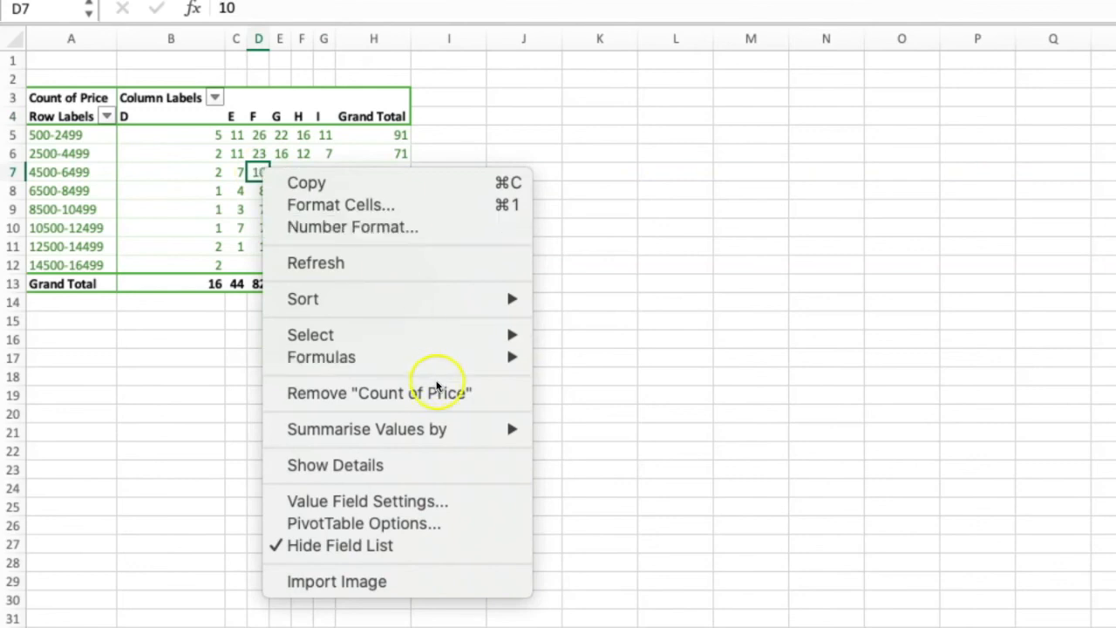
{"action": "mouse_move", "coordinate": [468, 432]}
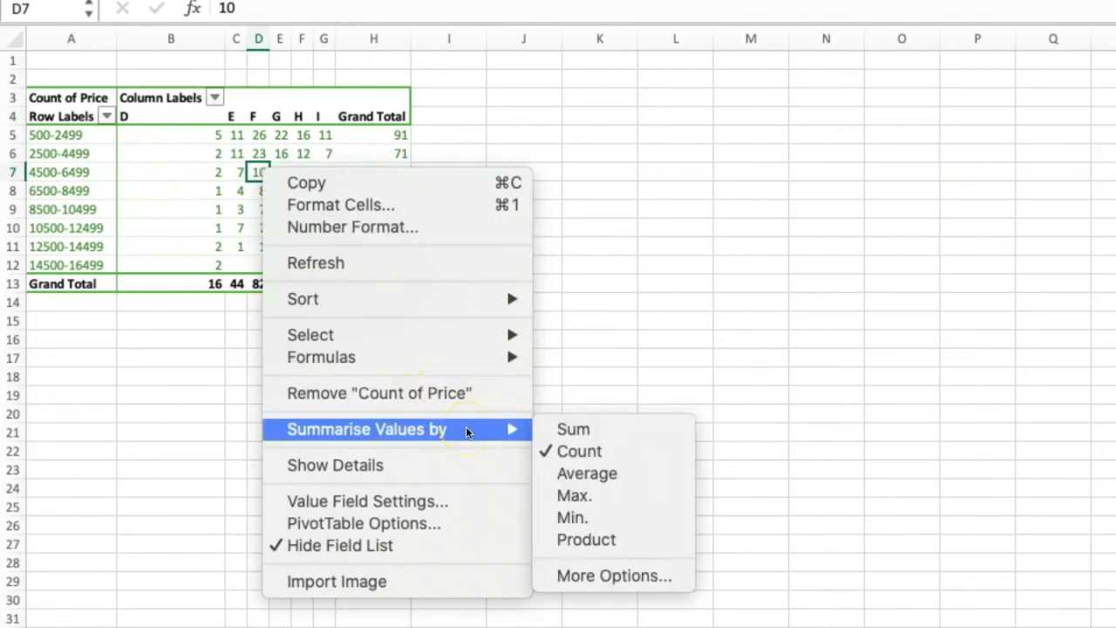
{"action": "left_click", "coordinate": [637, 581]}
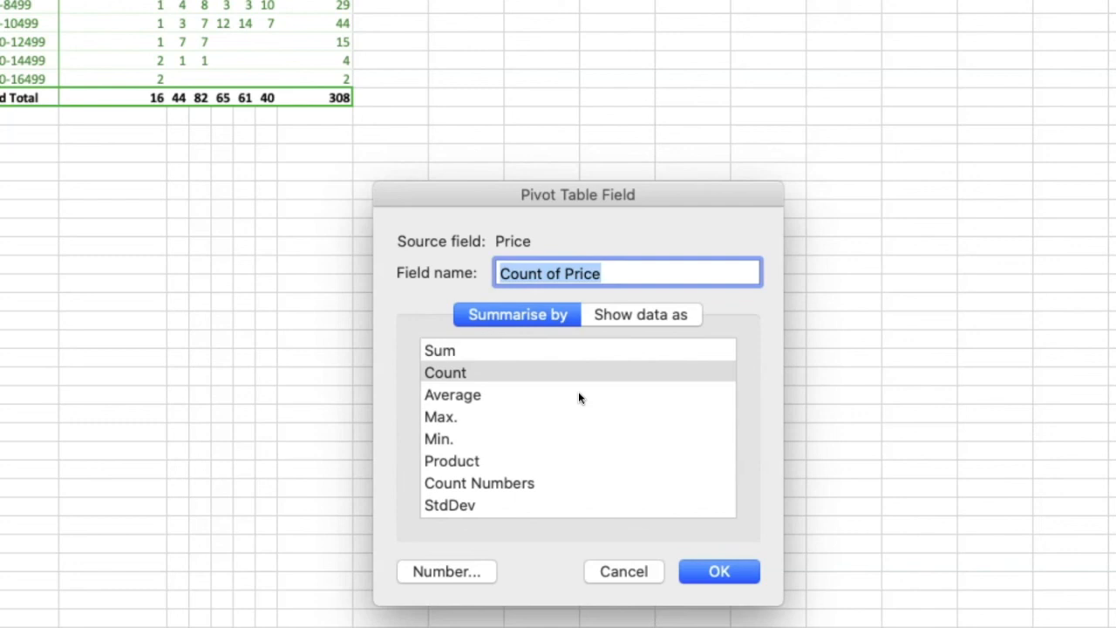
{"action": "left_click", "coordinate": [661, 316]}
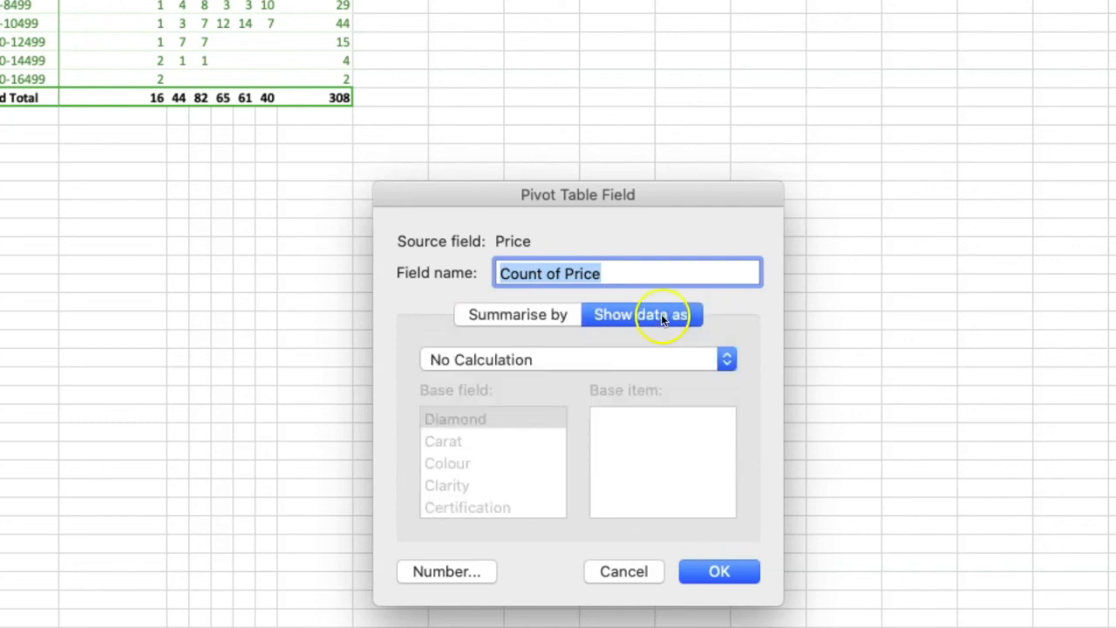
{"action": "left_click", "coordinate": [668, 360]}
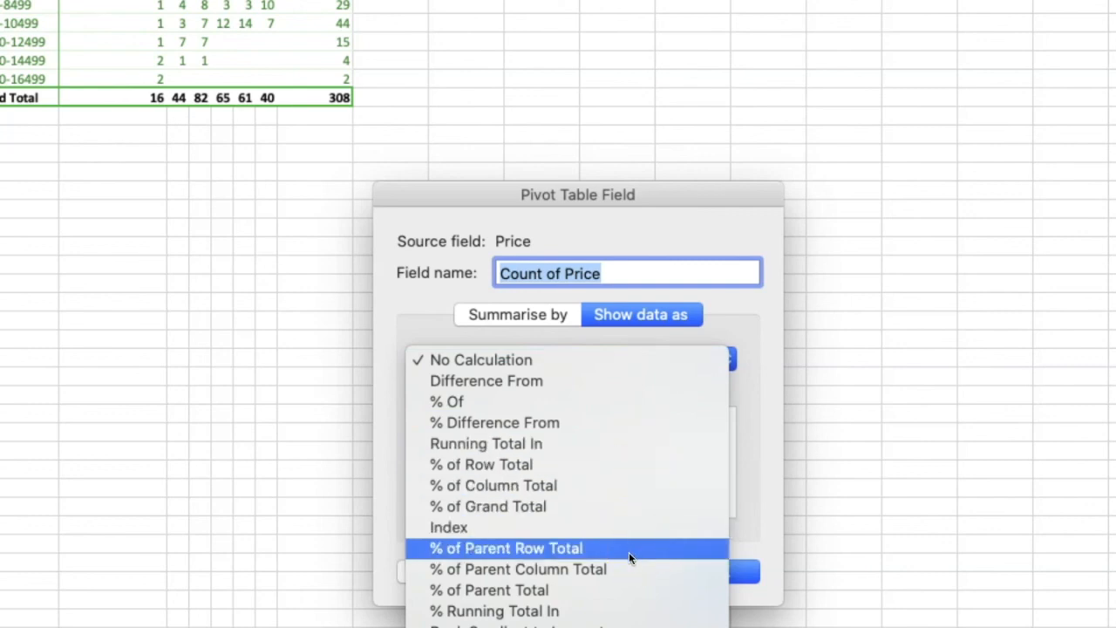
{"action": "left_click", "coordinate": [562, 507]}
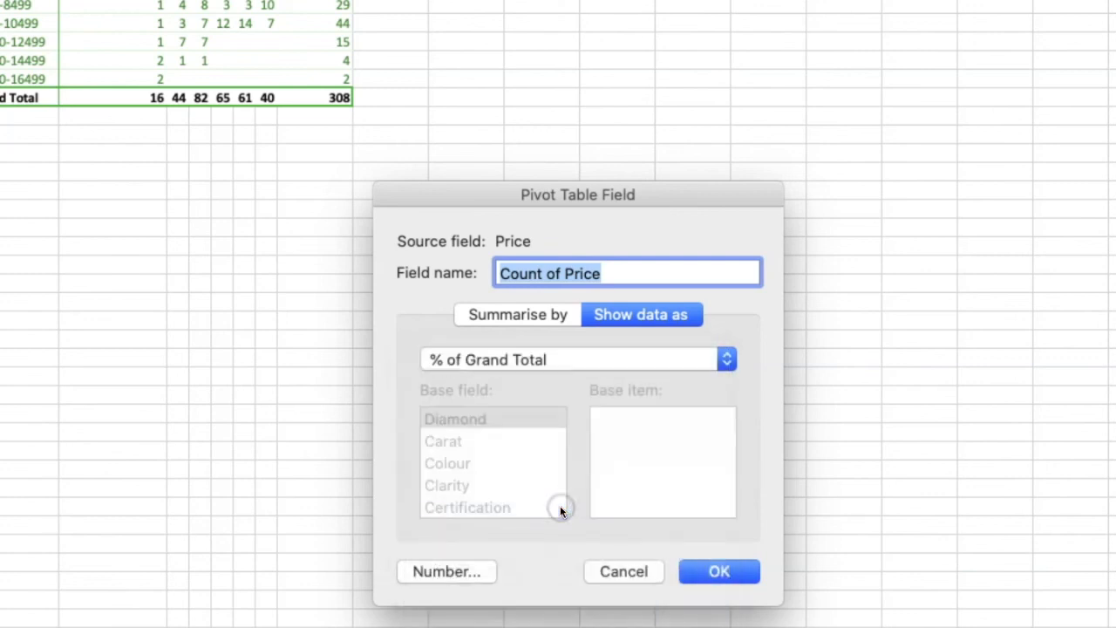
{"action": "left_click", "coordinate": [747, 565]}
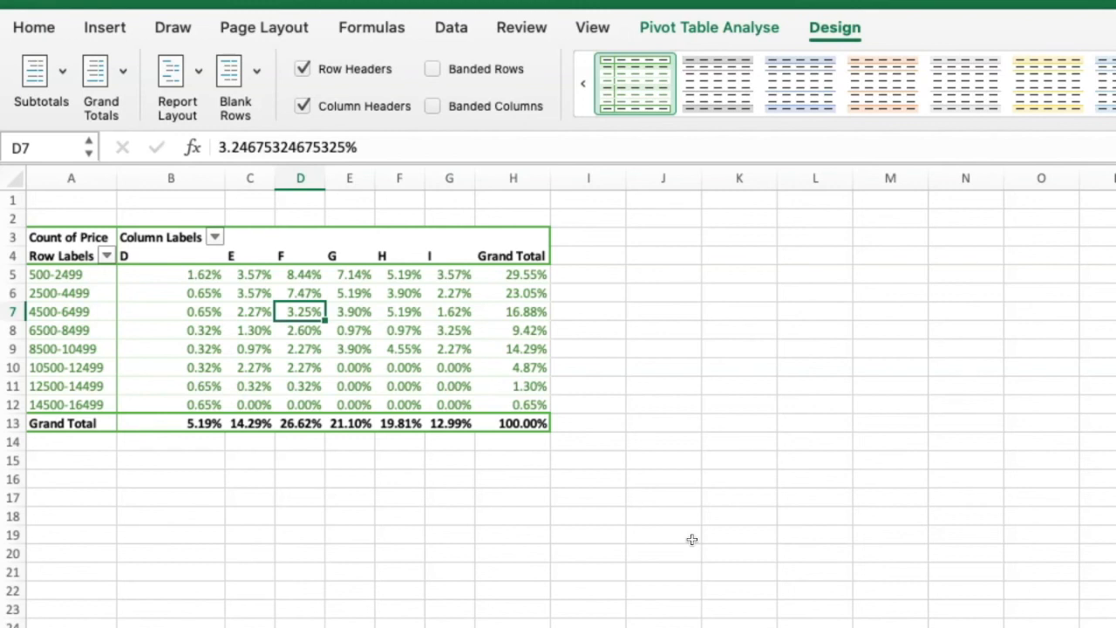
Take the diamond workbook window out of full-screen mode.
{"action": "mouse_move", "coordinate": [26, 3]}
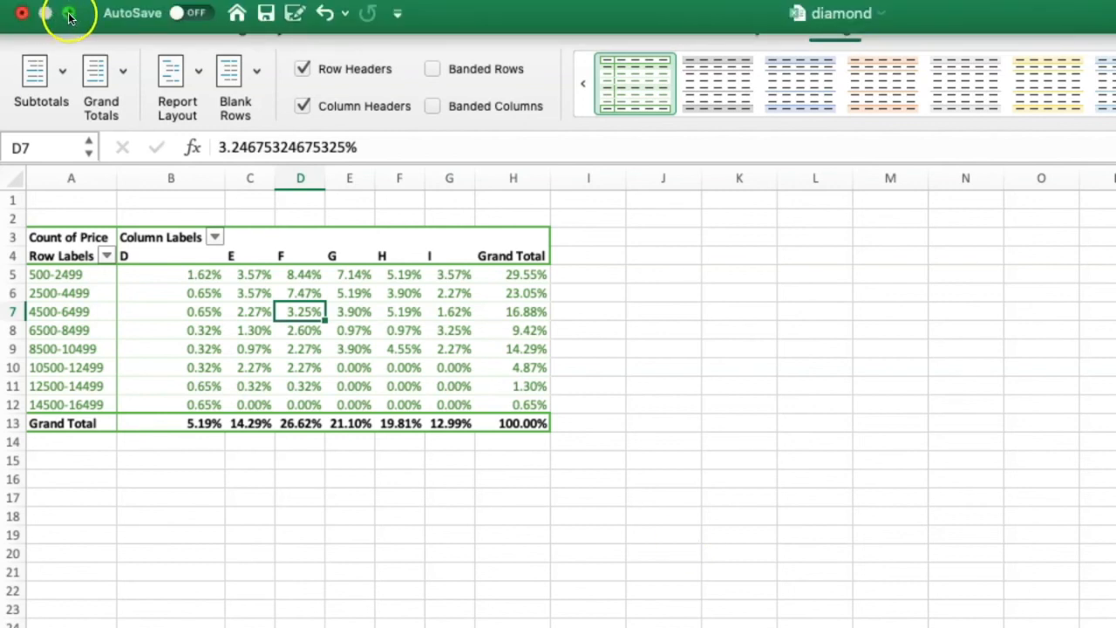
{"action": "left_click", "coordinate": [69, 17]}
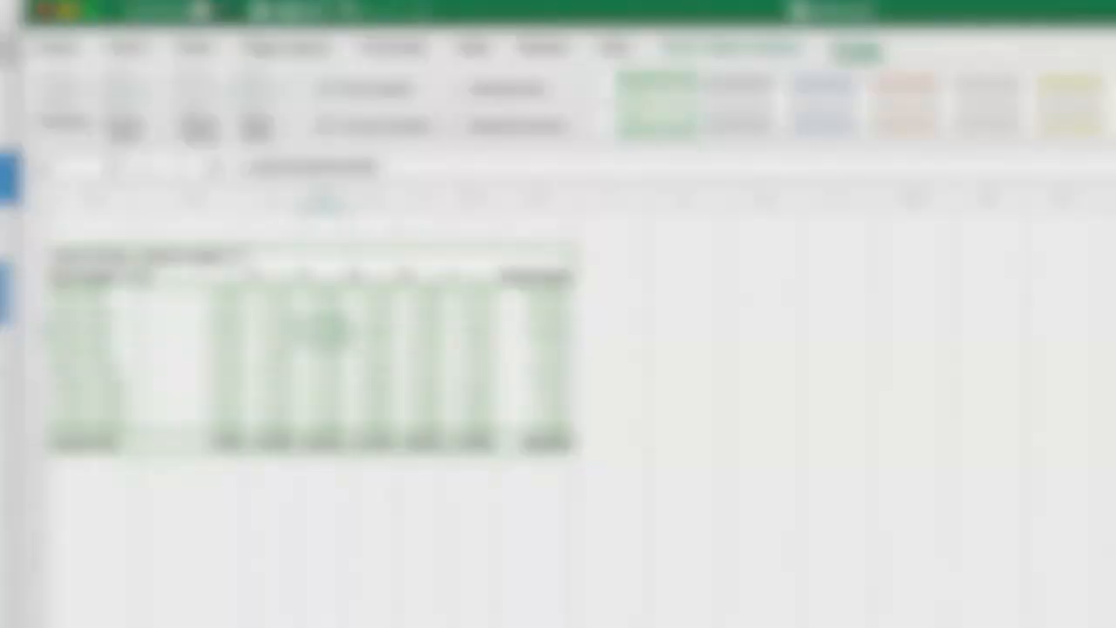